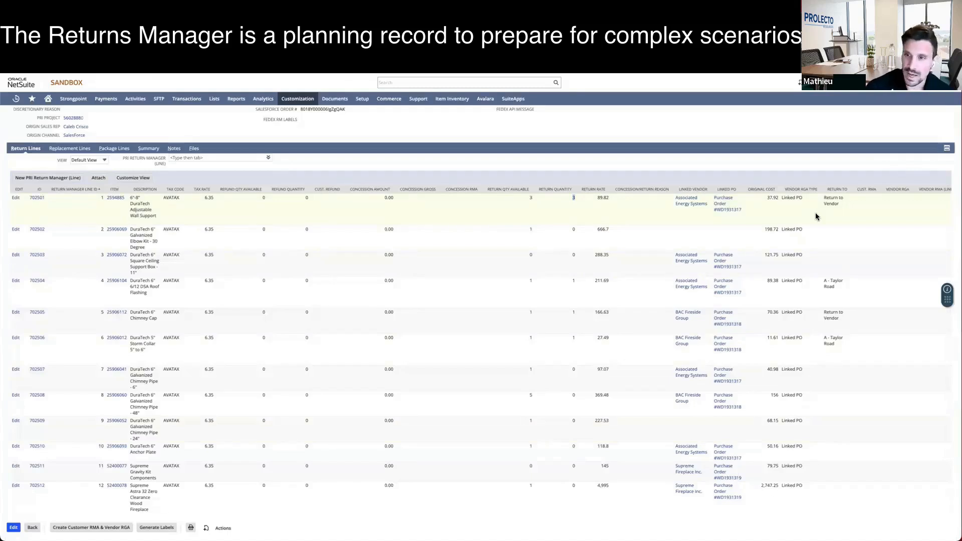
Step: Review the return quantities and Return To destinations of the return lines for the wall support, roof flashing, chimney cap and storm collar
{"action": "scroll", "coordinate": [811, 202], "scroll_direction": "right", "scroll_amount": 3}
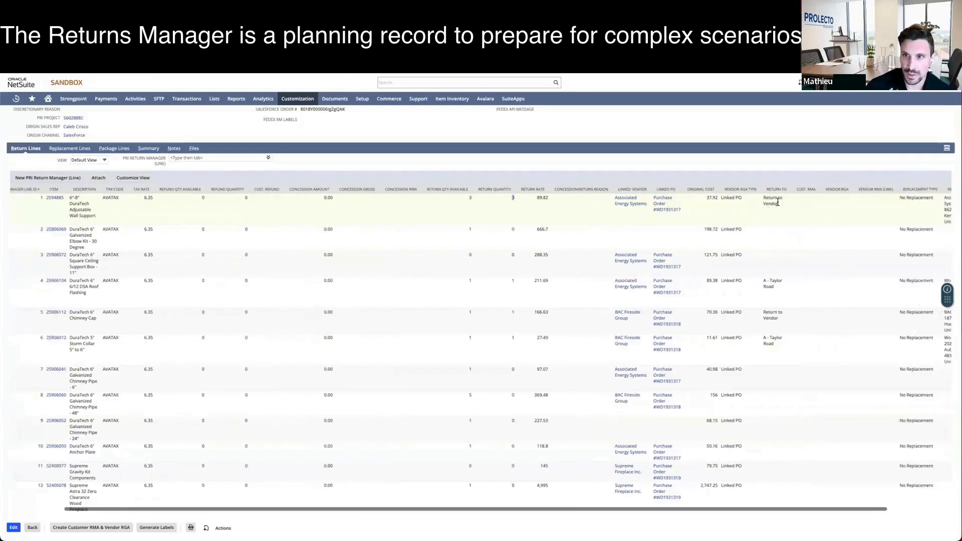
{"action": "left_click_drag", "start_coordinate": [779, 205], "coordinate": [765, 199]}
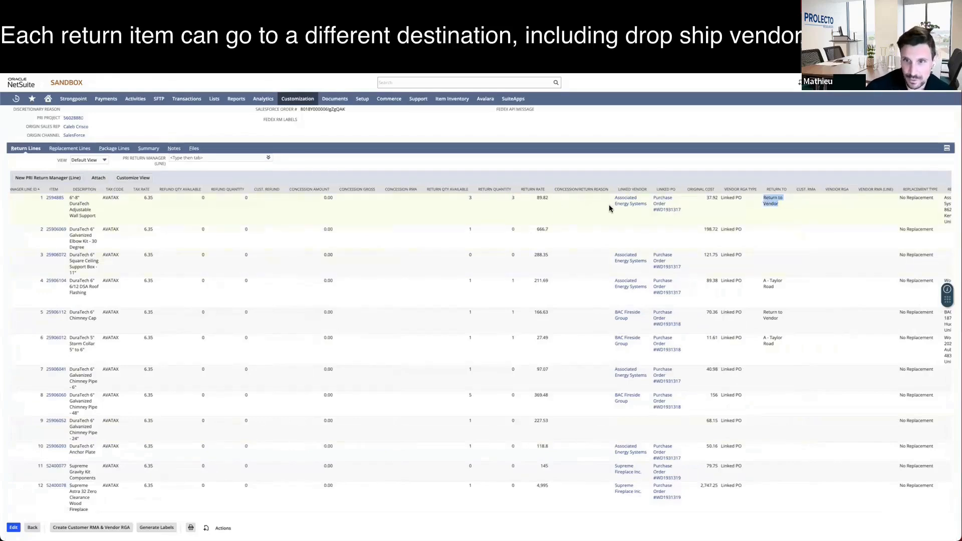
{"action": "left_click", "coordinate": [513, 282]}
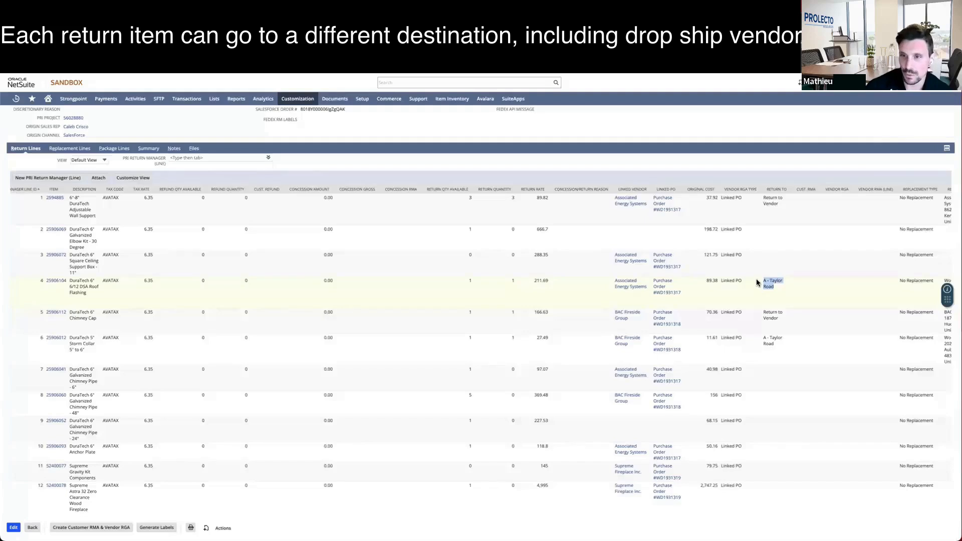
{"action": "left_click", "coordinate": [521, 313]}
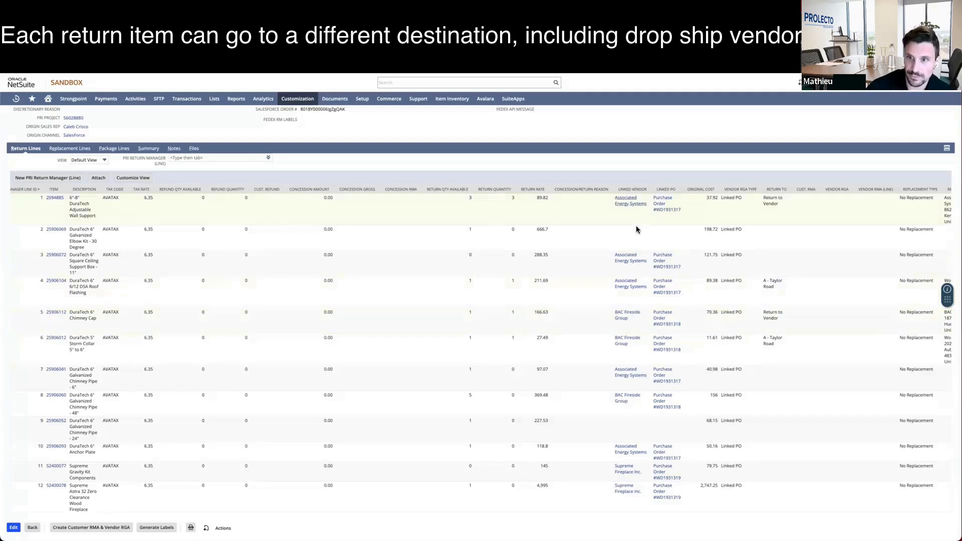
{"action": "double_click", "coordinate": [512, 337]}
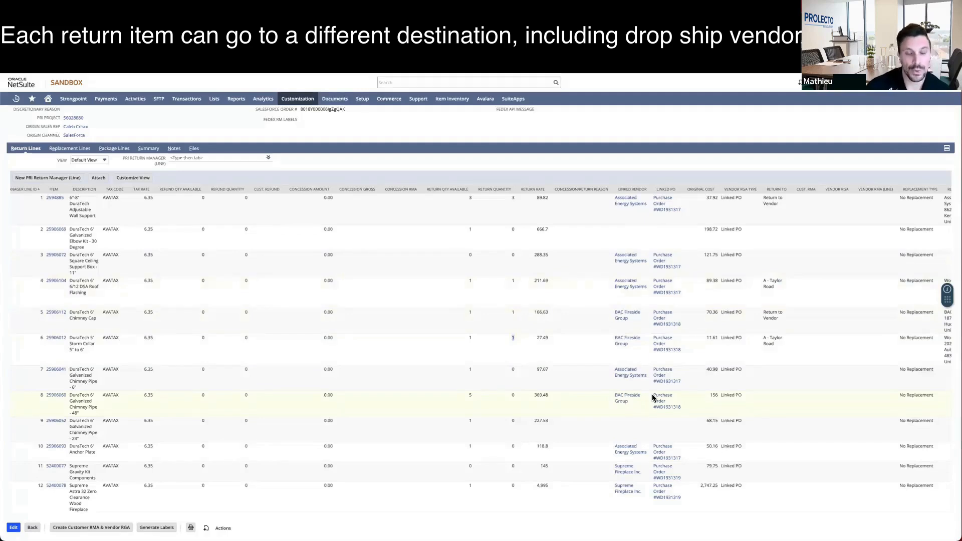
{"action": "scroll", "coordinate": [495, 403], "scroll_direction": "up", "scroll_amount": 1}
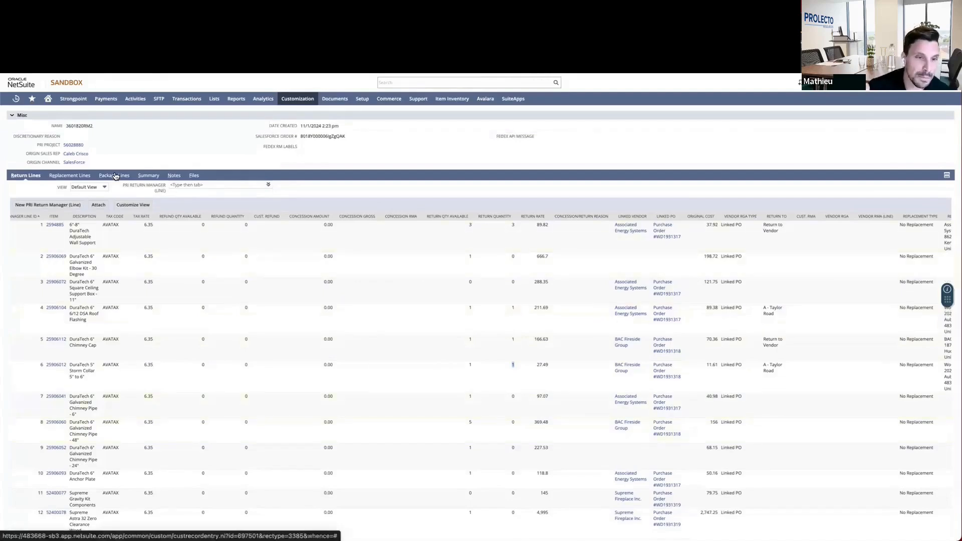
Step: View the package information for the DuraTech Adjustable Wall Support, examining its item fulfillment, pack number, dimensions and tracking number
{"action": "left_click", "coordinate": [115, 176]}
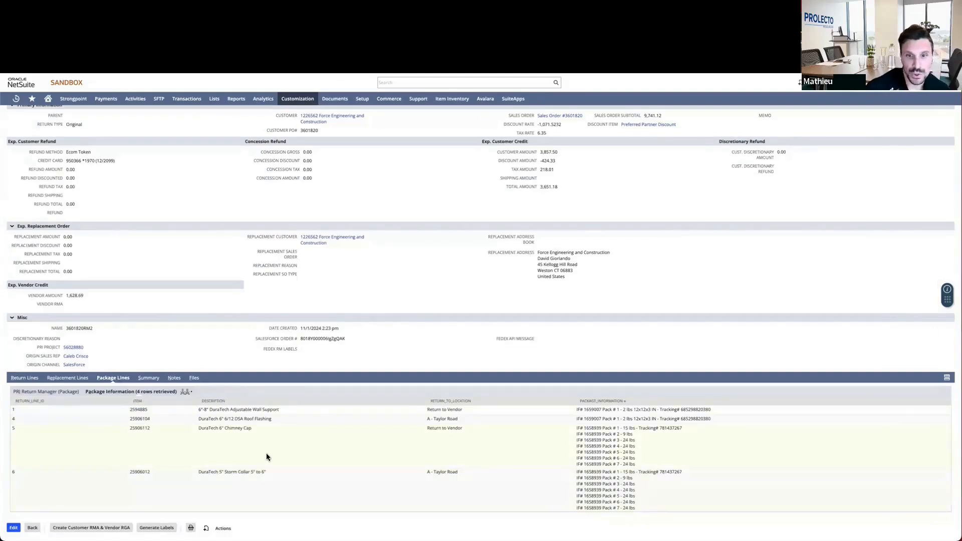
{"action": "left_click_drag", "start_coordinate": [149, 410], "coordinate": [128, 412]}
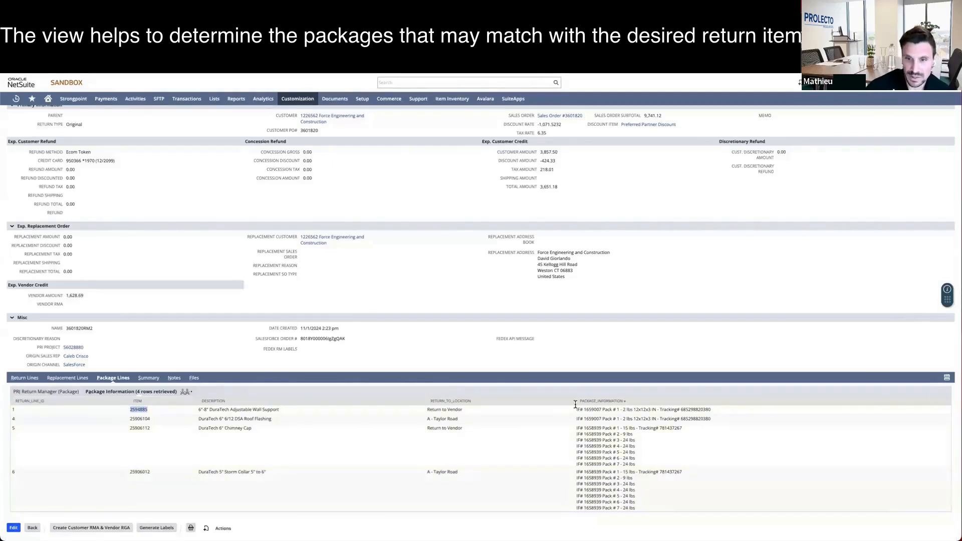
{"action": "left_click", "coordinate": [596, 409]}
{"action": "double_click", "coordinate": [595, 409]}
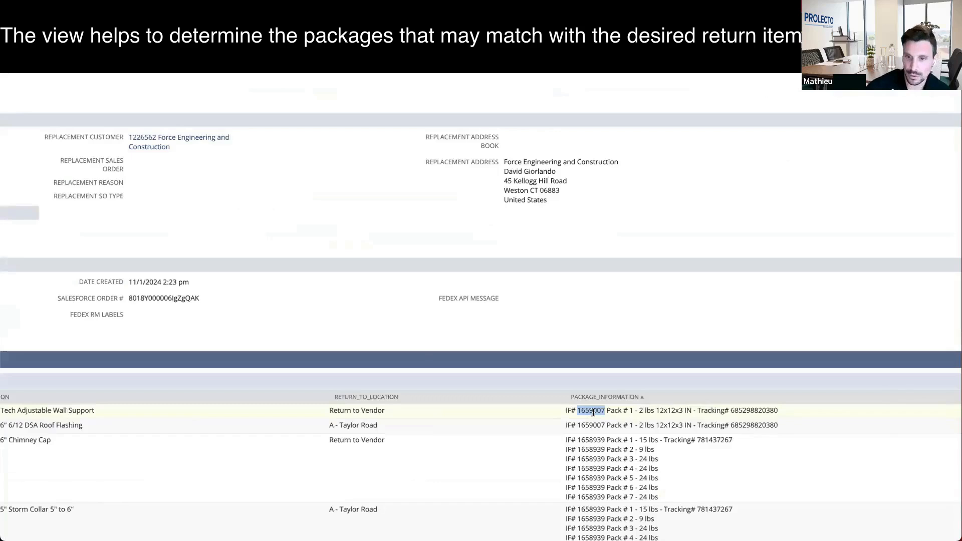
{"action": "left_click_drag", "start_coordinate": [610, 411], "coordinate": [692, 412]}
{"action": "double_click", "coordinate": [595, 410]}
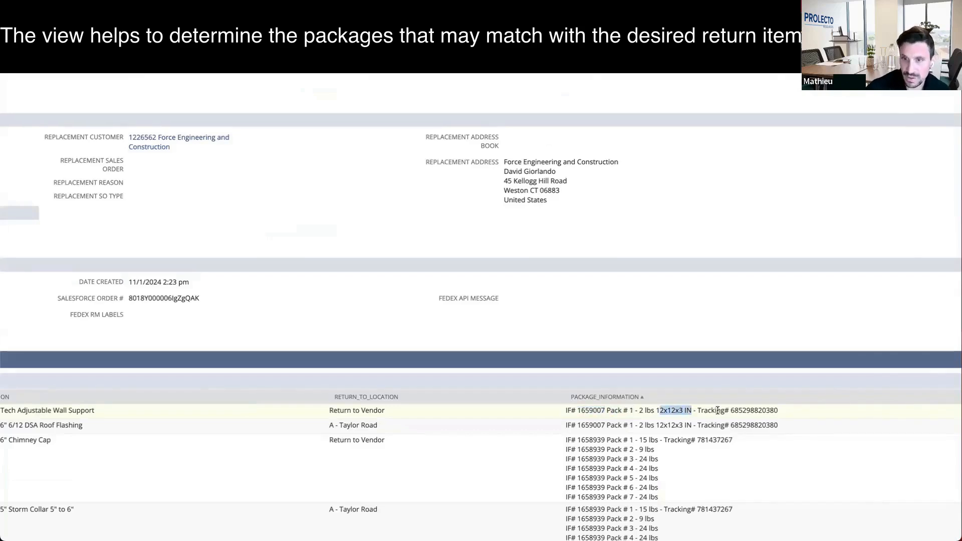
{"action": "left_click", "coordinate": [771, 411]}
{"action": "left_click_drag", "start_coordinate": [771, 411], "coordinate": [700, 411]}
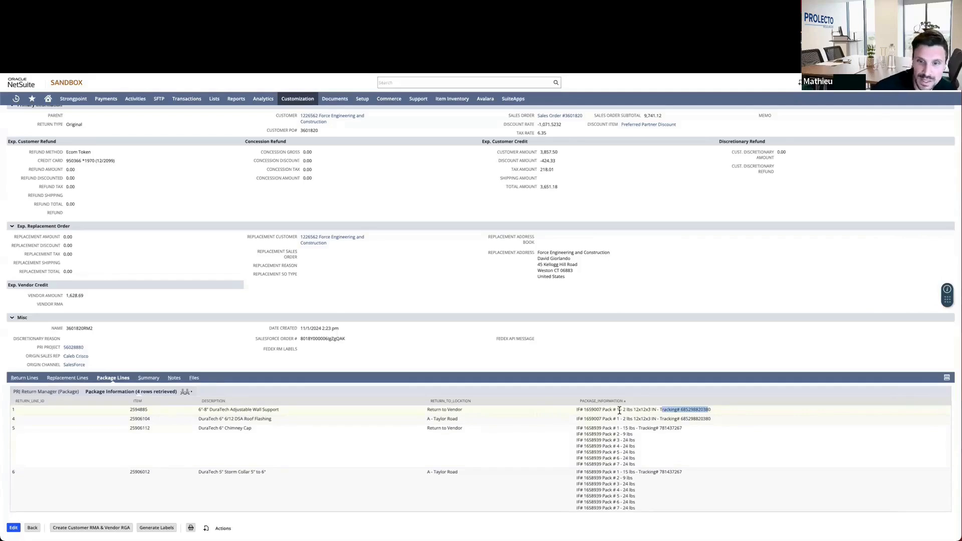
{"action": "left_click_drag", "start_coordinate": [619, 410], "coordinate": [604, 409]}
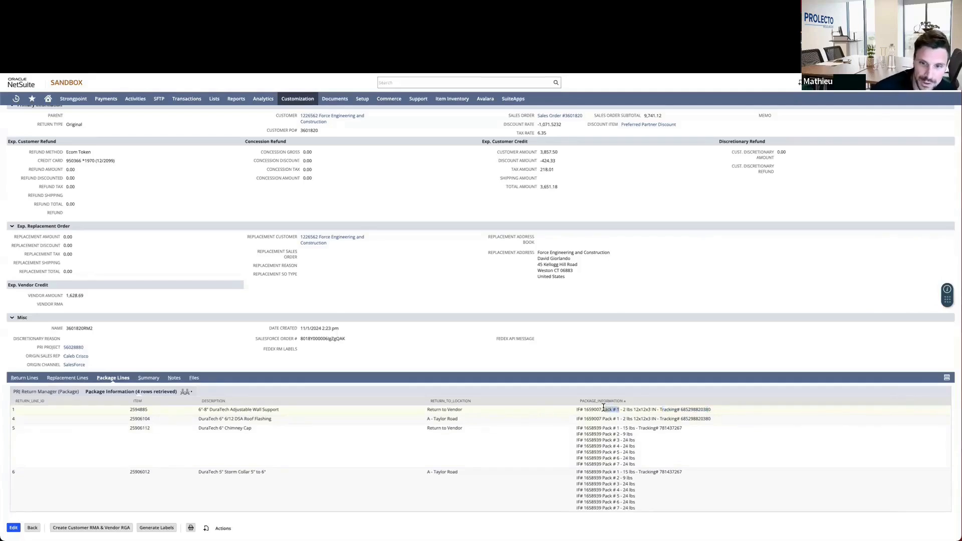
Step: Search the page for the DuraTech 6" Chimney Cap's item fulfillment number and examine the weights of its packs
{"action": "left_click_drag", "start_coordinate": [168, 430], "coordinate": [125, 427]}
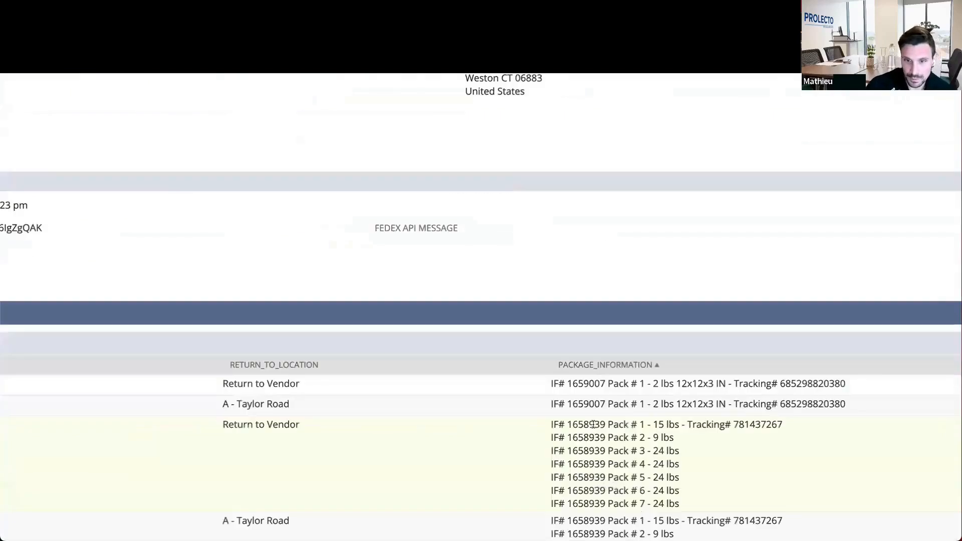
{"action": "double_click", "coordinate": [594, 425]}
{"action": "key", "text": "ctrl+f"}
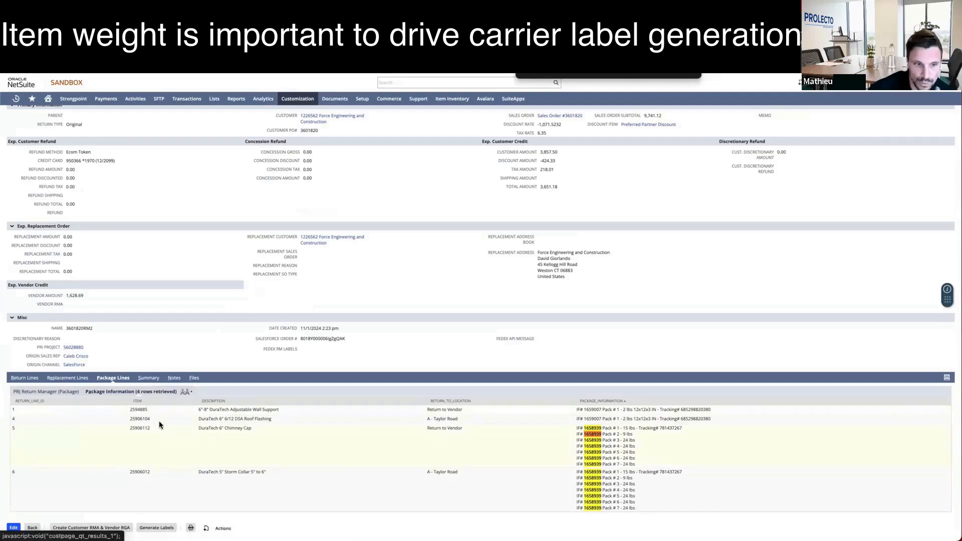
{"action": "left_click_drag", "start_coordinate": [150, 428], "coordinate": [130, 428]}
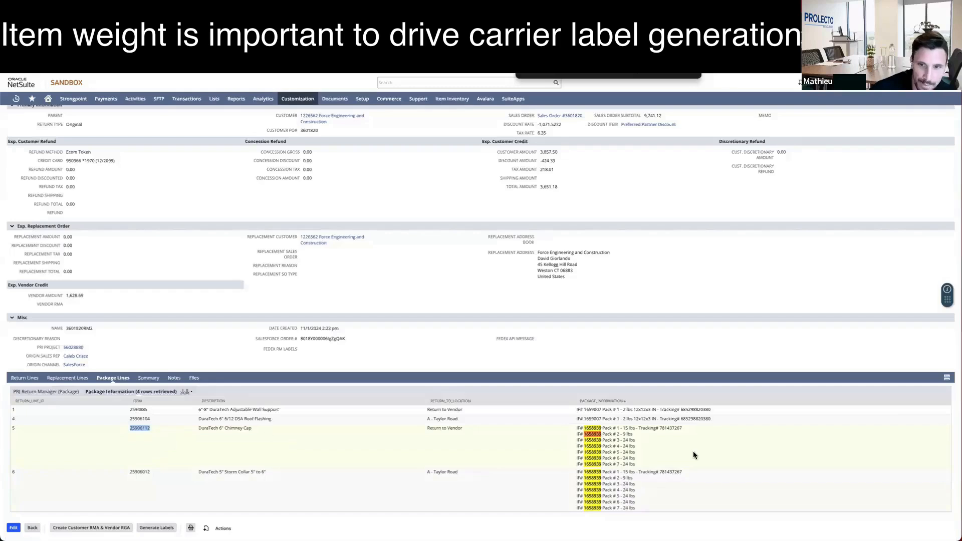
{"action": "left_click_drag", "start_coordinate": [635, 452], "coordinate": [615, 452]}
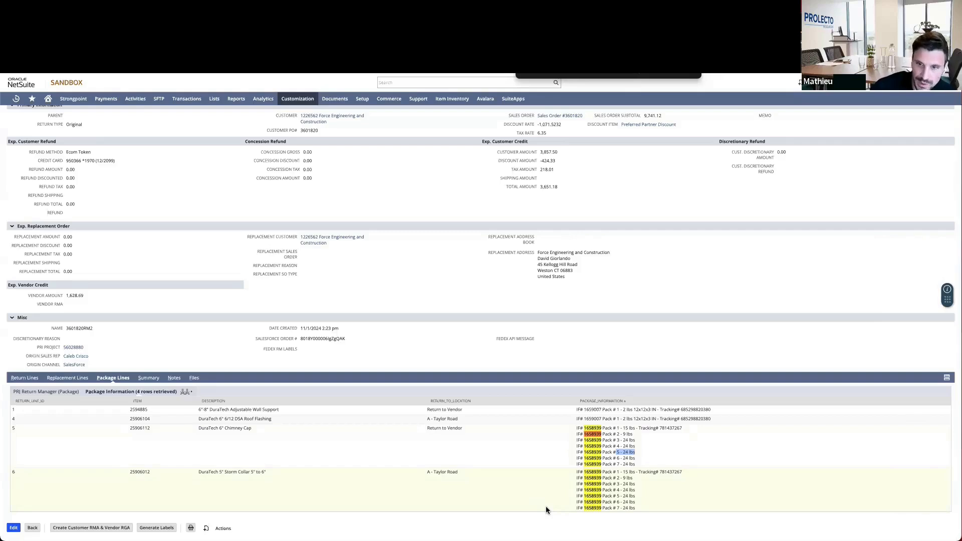
Step: View the return manager's package records, then switch to Google Slides for the Package Manager Flow slide and return to NetSuite
{"action": "left_click", "coordinate": [45, 392]}
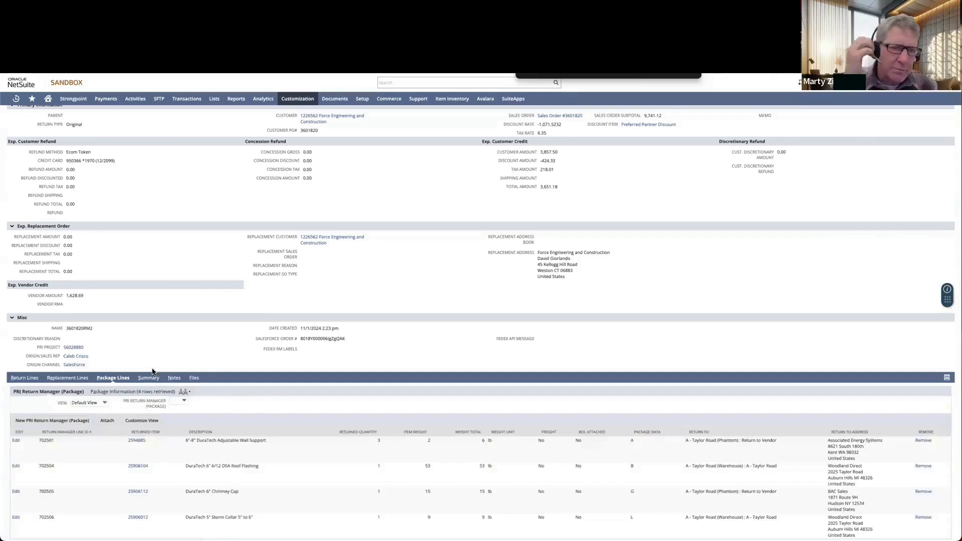
{"action": "scroll", "coordinate": [153, 372], "scroll_direction": "down", "scroll_amount": 1}
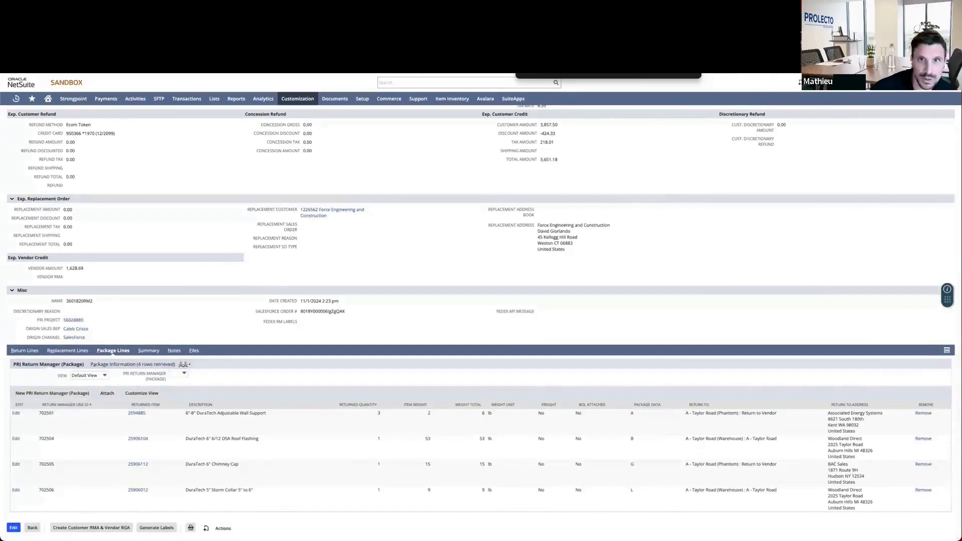
{"action": "left_click", "coordinate": [627, 25]}
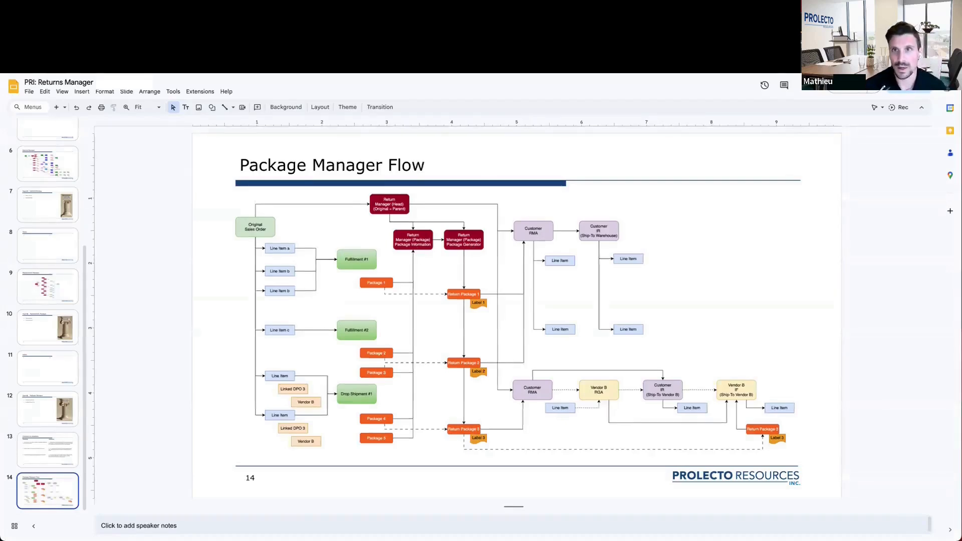
{"action": "left_click", "coordinate": [551, 18]}
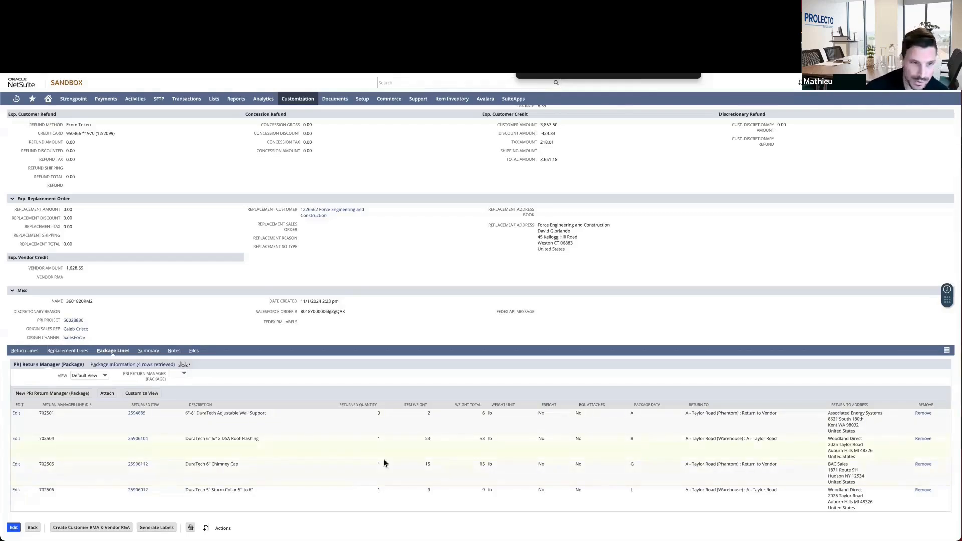
Step: Edit the return record, check the DuraTech 6" Chimney Cap's package information, and set its package data to G, H, I
{"action": "left_click", "coordinate": [11, 530]}
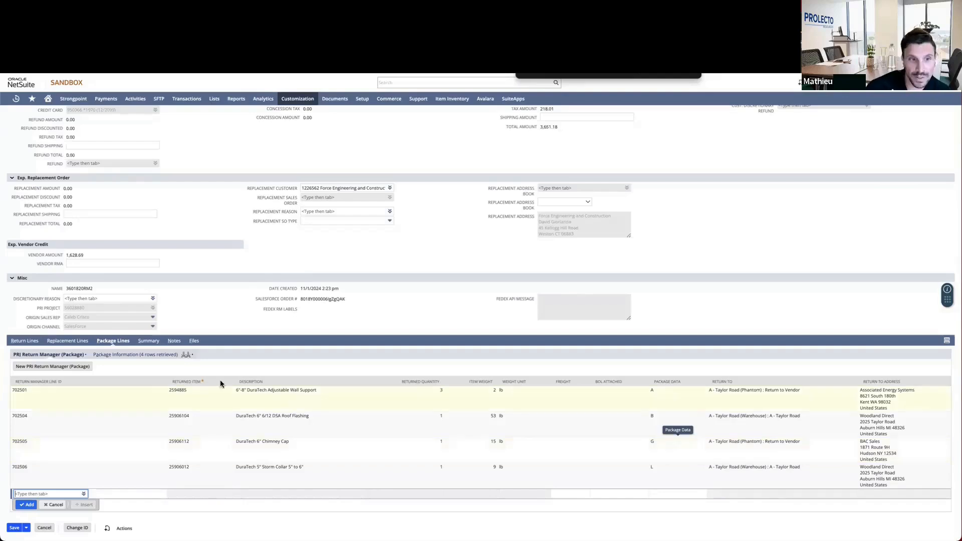
{"action": "left_click", "coordinate": [146, 356]}
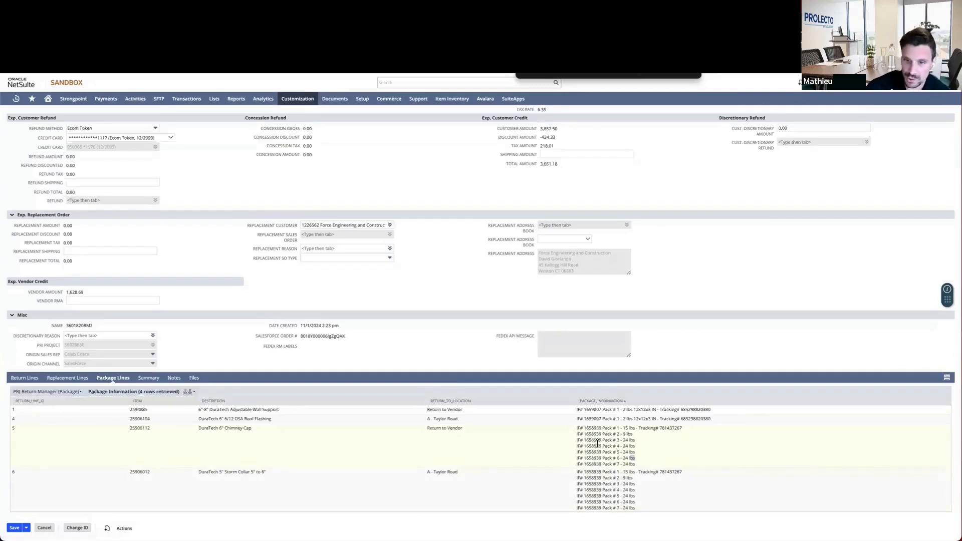
{"action": "left_click_drag", "start_coordinate": [636, 459], "coordinate": [588, 438]}
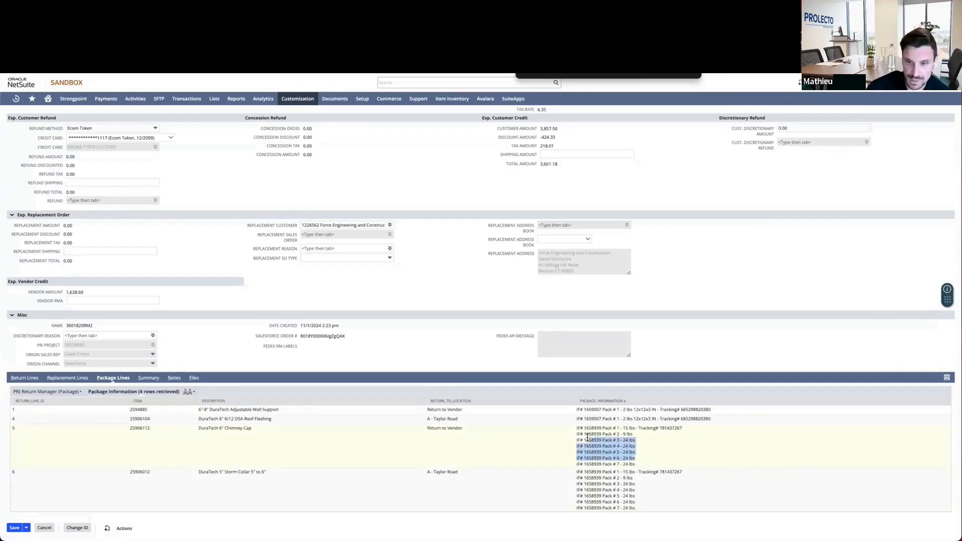
{"action": "left_click", "coordinate": [45, 396]}
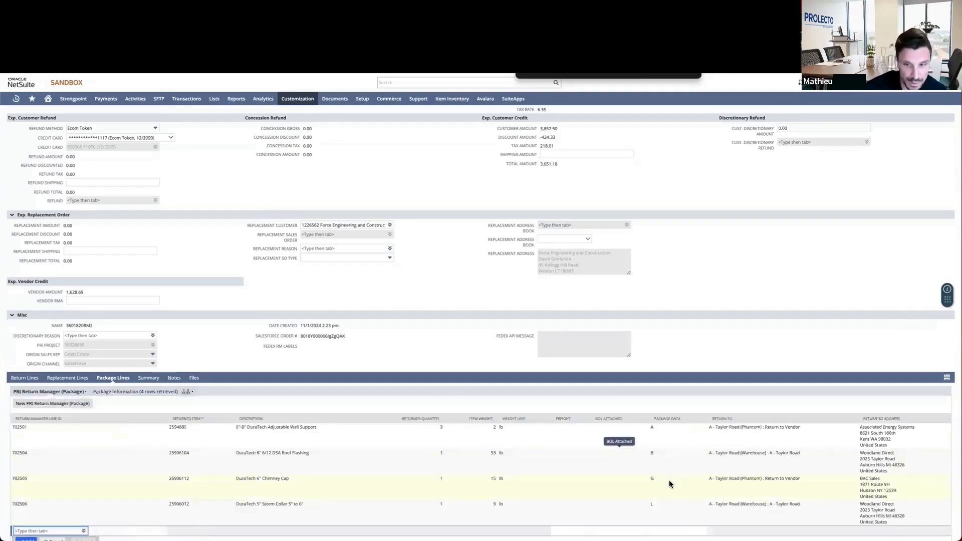
{"action": "left_click", "coordinate": [668, 479]}
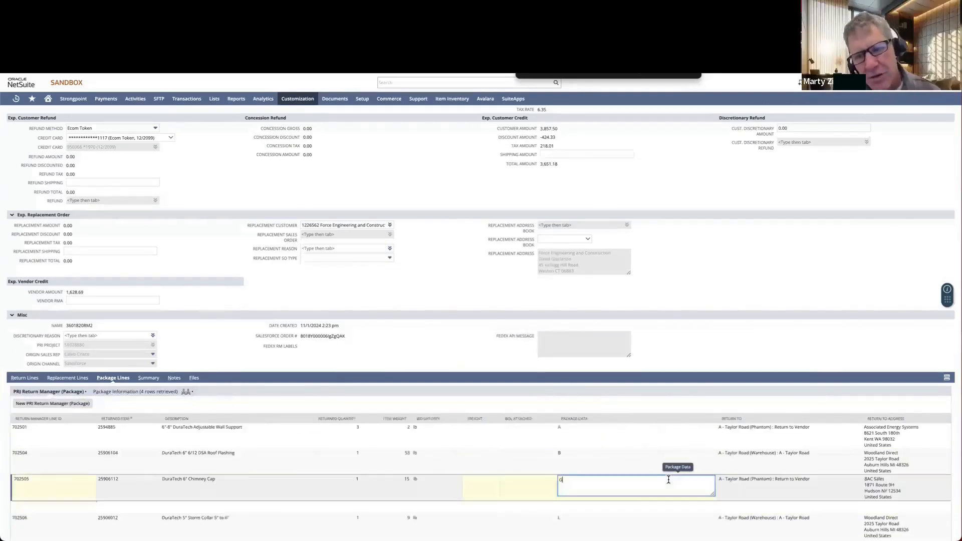
{"action": "type", "text": ", H, I"}
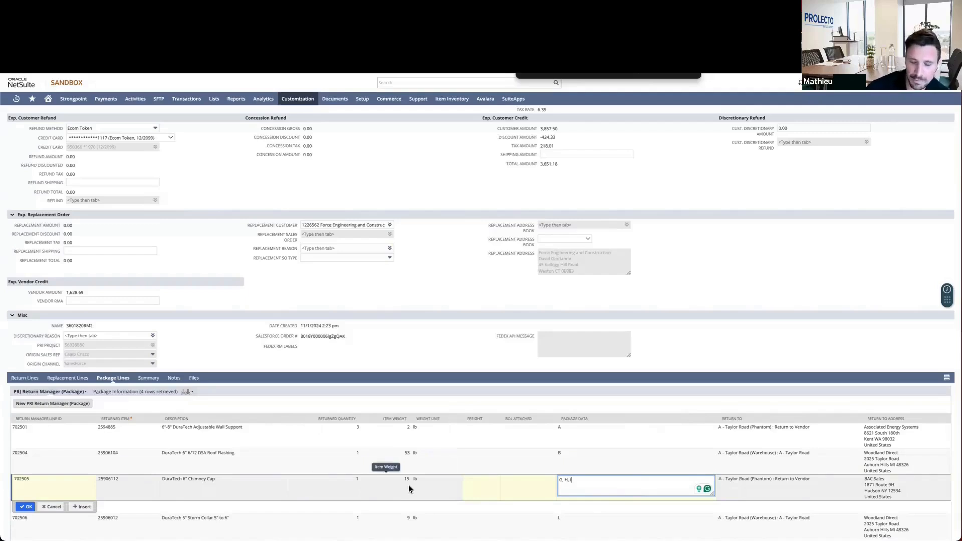
{"action": "scroll", "coordinate": [600, 484], "scroll_direction": "down", "scroll_amount": 1}
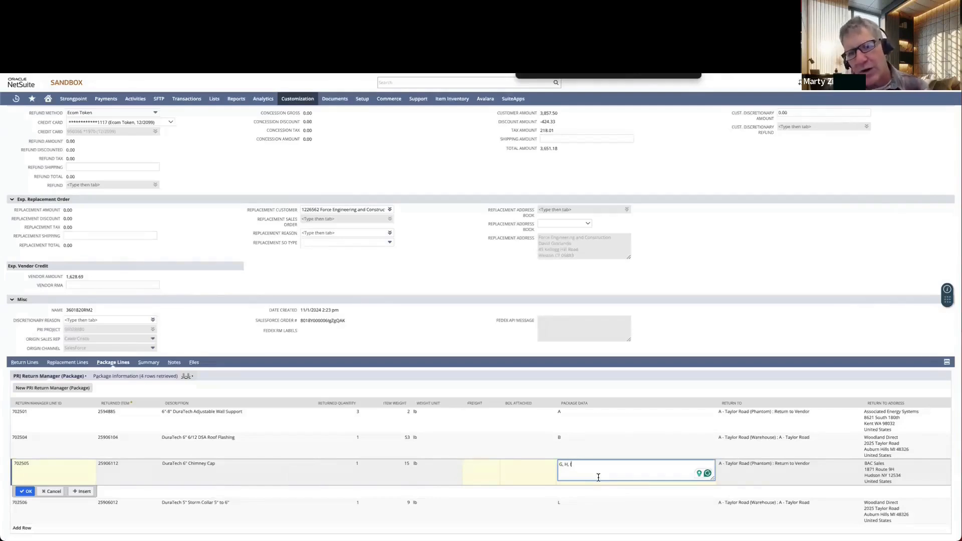
{"action": "left_click", "coordinate": [27, 491]}
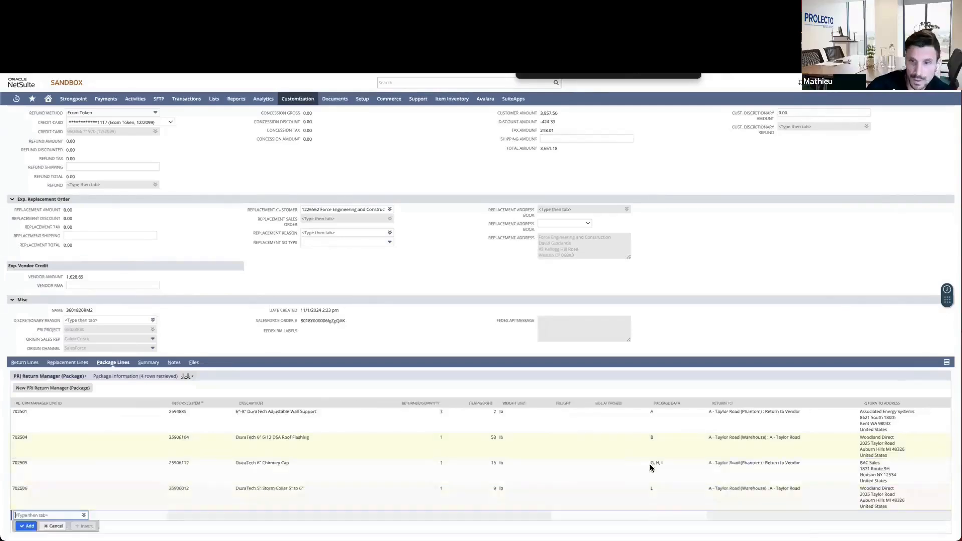
Step: Extend the package data of the DuraTech 5" Storm Collar line to L, A, B
{"action": "left_click", "coordinate": [665, 499]}
{"action": "type", "text": ", "}
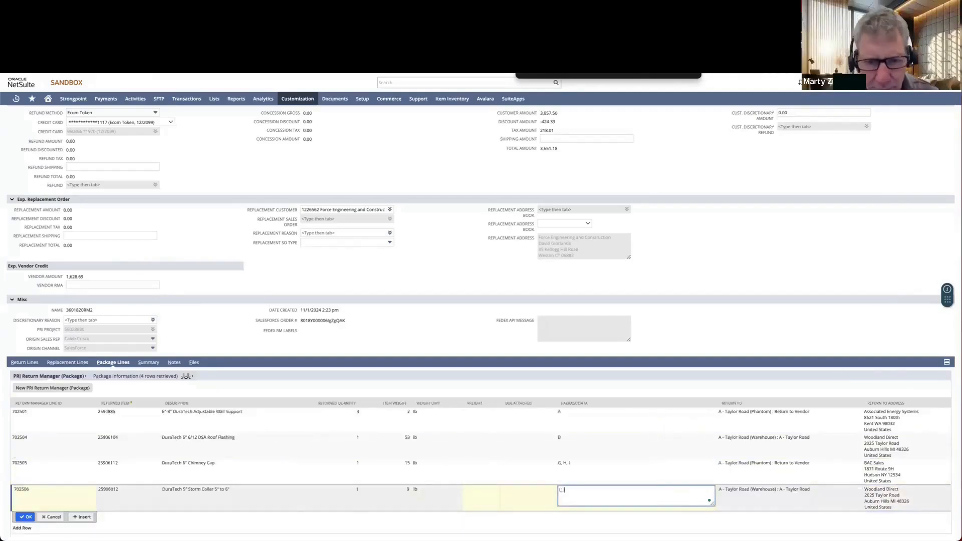
{"action": "type", "text": "L"}
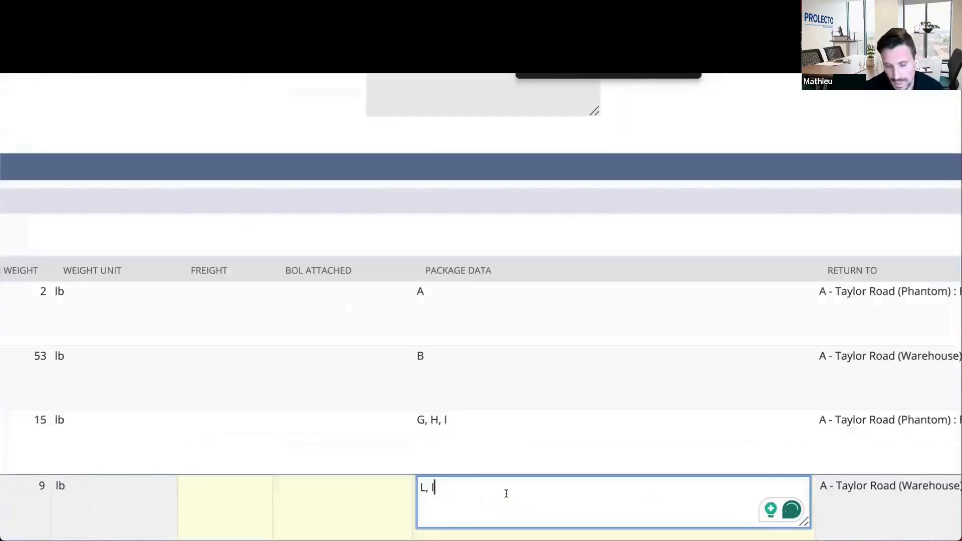
{"action": "type", "text": "a, "}
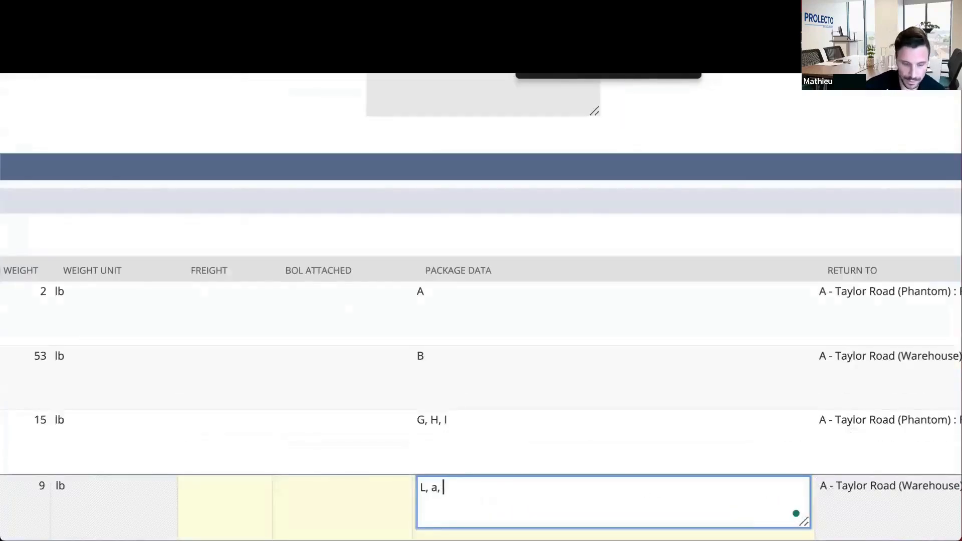
{"action": "type", "text": "b"}
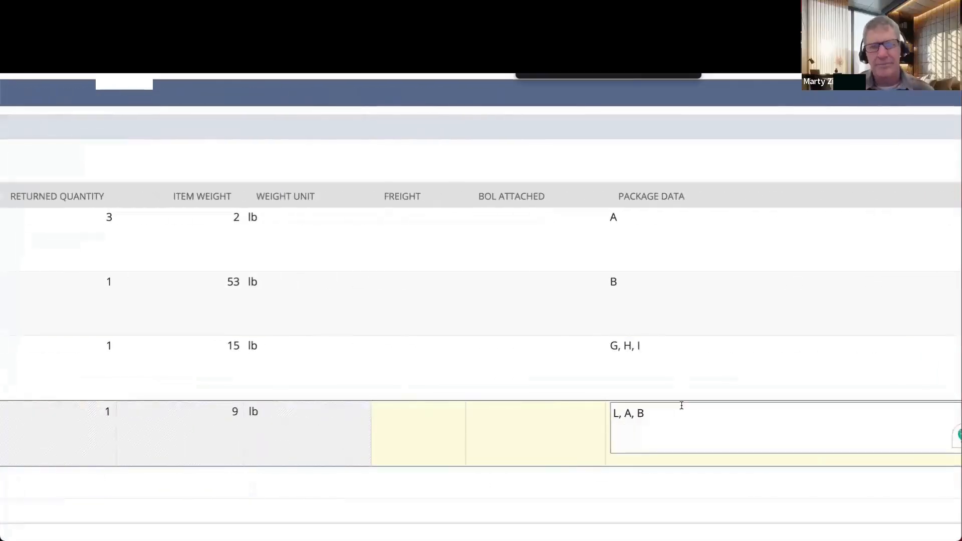
Step: Reset the package data of the DuraTech 5" Storm Collar line to L and accept the line
{"action": "left_click", "coordinate": [626, 414]}
{"action": "key", "text": "ctrl+a"}
{"action": "type", "text": "L"}
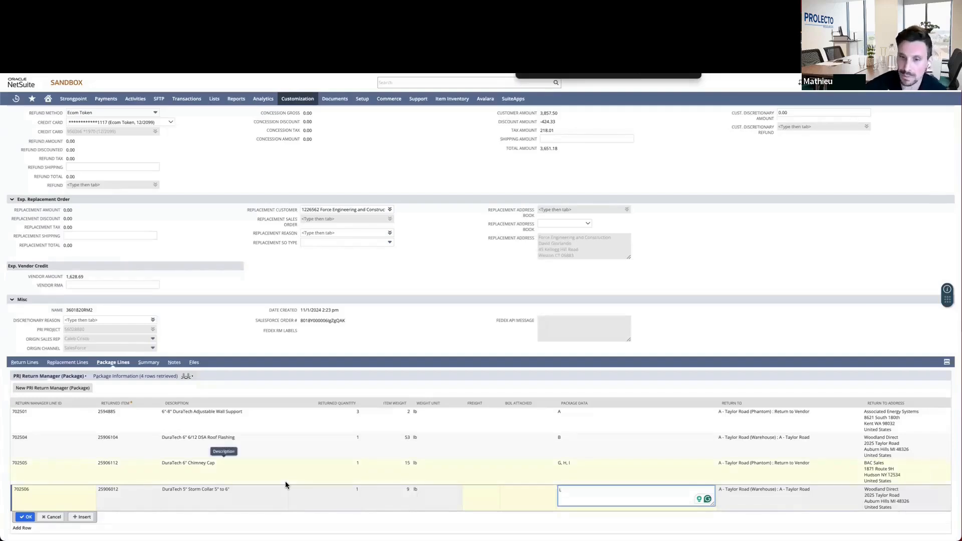
{"action": "left_click", "coordinate": [25, 517]}
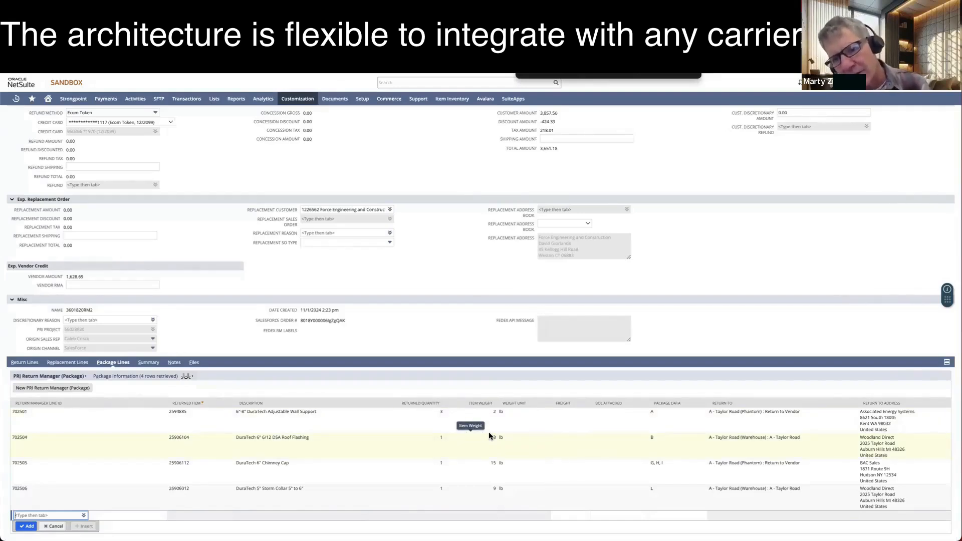
{"action": "scroll", "coordinate": [197, 455], "scroll_direction": "down", "scroll_amount": 1}
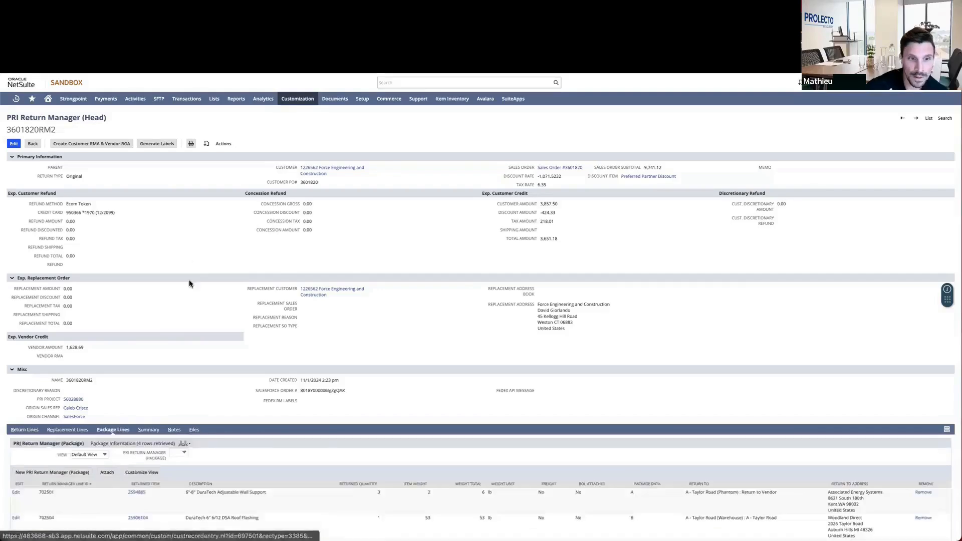
Step: Generate the FedEx return shipping labels for the return manager record
{"action": "scroll", "coordinate": [187, 259], "scroll_direction": "down", "scroll_amount": 3}
{"action": "scroll", "coordinate": [188, 259], "scroll_direction": "up", "scroll_amount": 3}
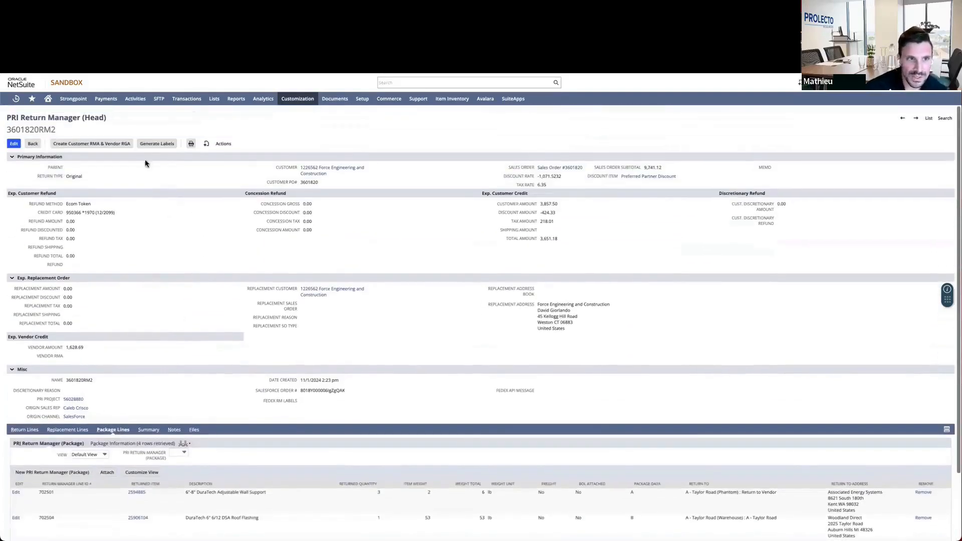
{"action": "left_click", "coordinate": [157, 145]}
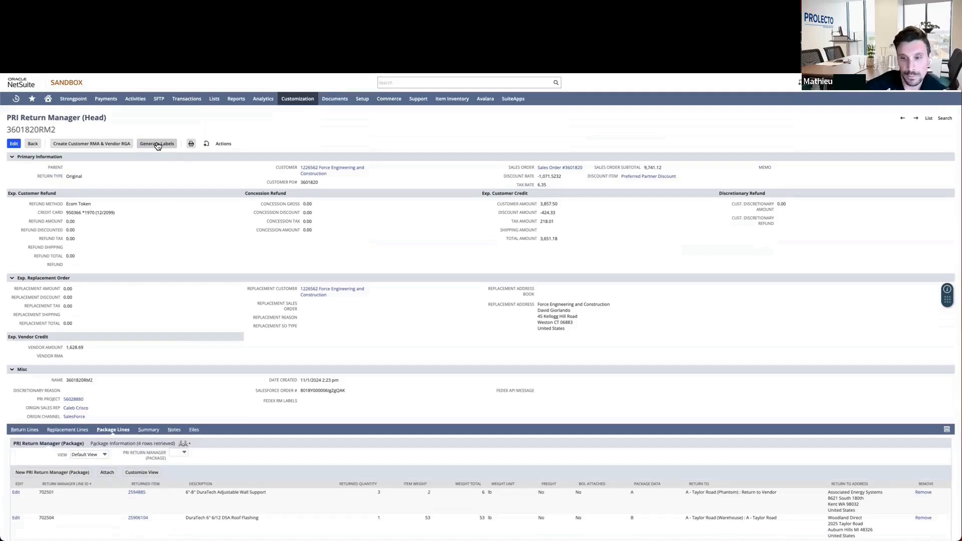
Step: Review the generated FedEx label files and the return lines, then check the return-to address of package A in the package lines
{"action": "scroll", "coordinate": [640, 423], "scroll_direction": "down", "scroll_amount": 2}
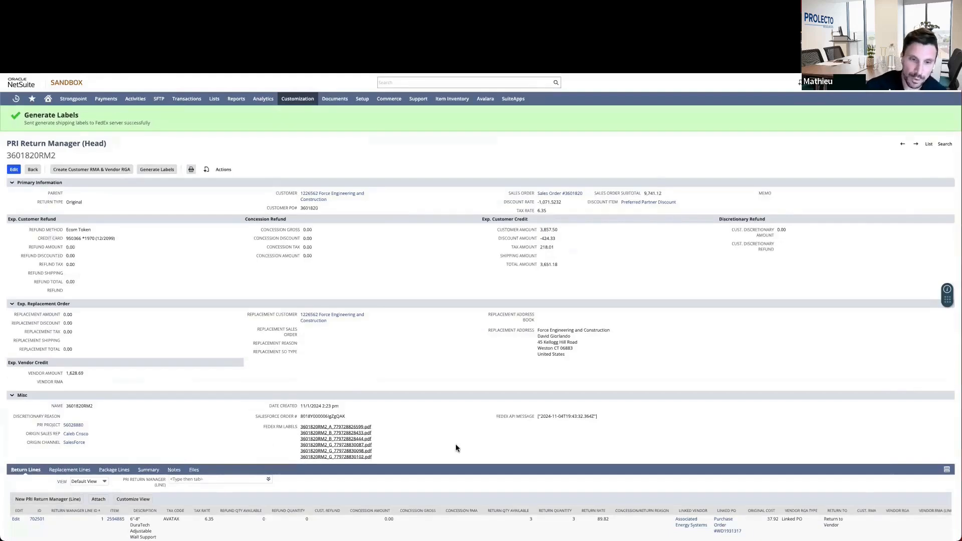
{"action": "scroll", "coordinate": [455, 447], "scroll_direction": "down", "scroll_amount": 4}
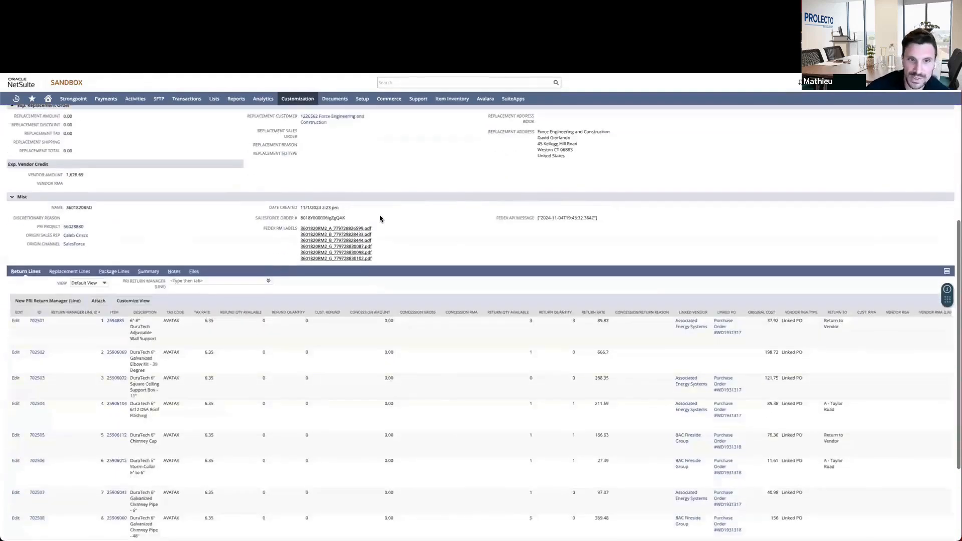
{"action": "scroll", "coordinate": [457, 250], "scroll_direction": "up", "scroll_amount": 1}
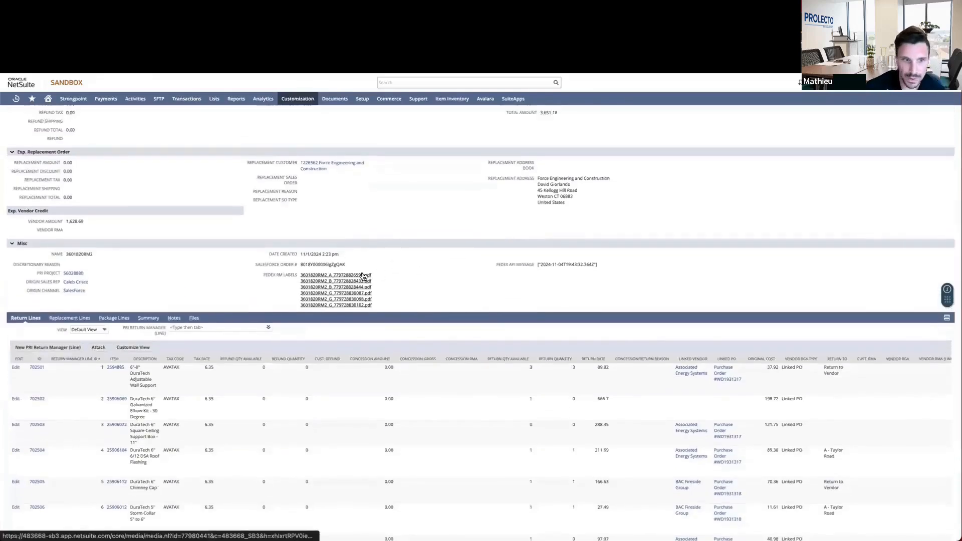
{"action": "left_click", "coordinate": [112, 319]}
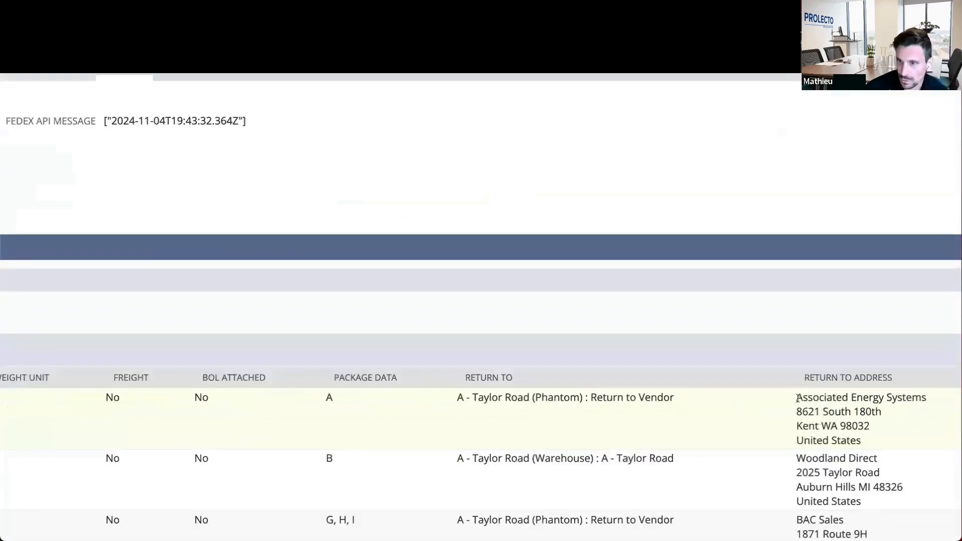
{"action": "left_click_drag", "start_coordinate": [798, 399], "coordinate": [863, 437]}
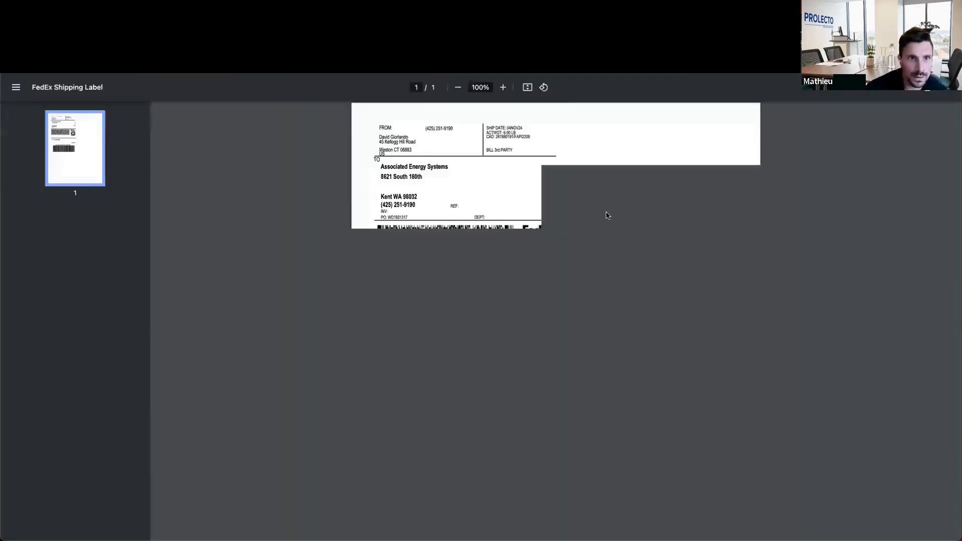
Step: Examine the FedEx label for package A, checking its destination address, ship date, weight and sender details
{"action": "scroll", "coordinate": [515, 328], "scroll_direction": "up", "scroll_amount": 5}
{"action": "scroll", "coordinate": [517, 329], "scroll_direction": "up", "scroll_amount": 3}
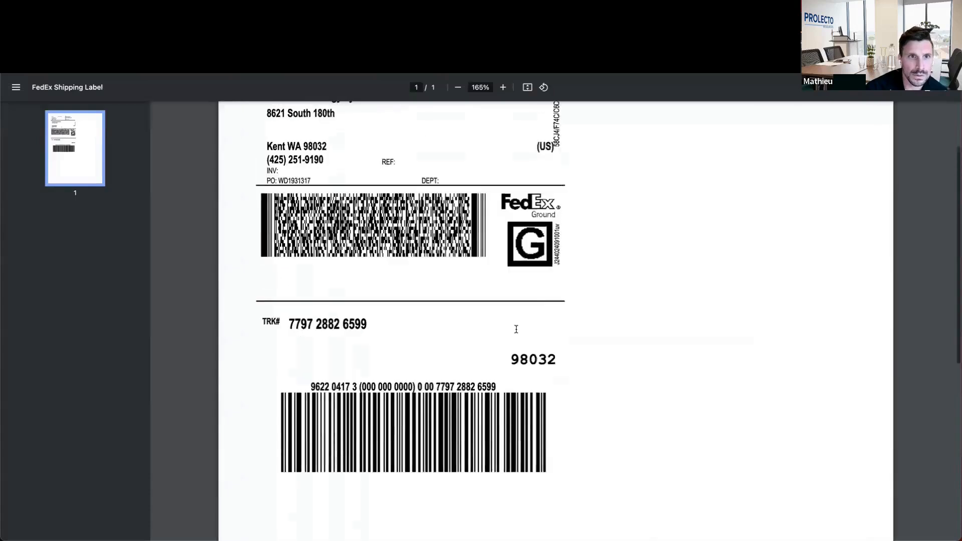
{"action": "left_click_drag", "start_coordinate": [262, 225], "coordinate": [334, 226]}
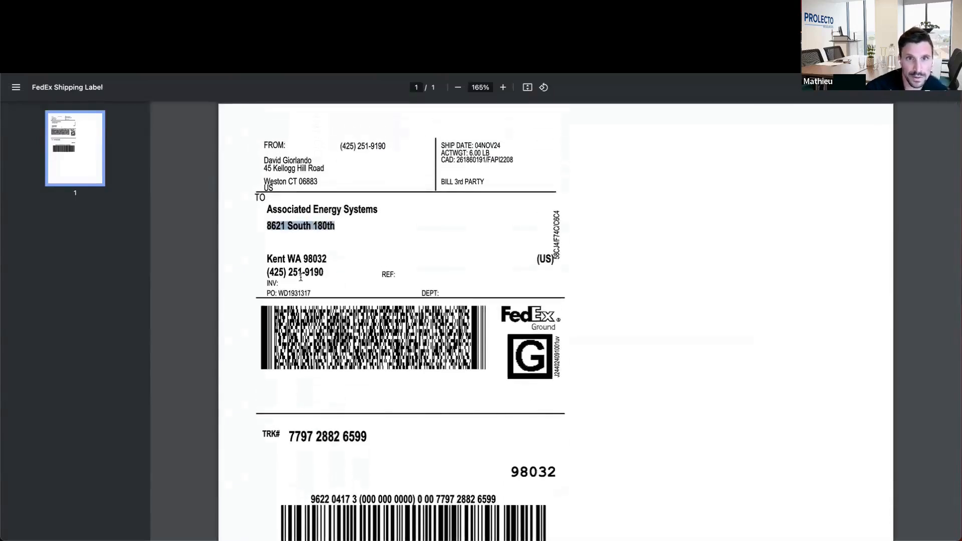
{"action": "left_click_drag", "start_coordinate": [491, 150], "coordinate": [449, 153]}
{"action": "double_click", "coordinate": [449, 153]}
{"action": "double_click", "coordinate": [487, 145]}
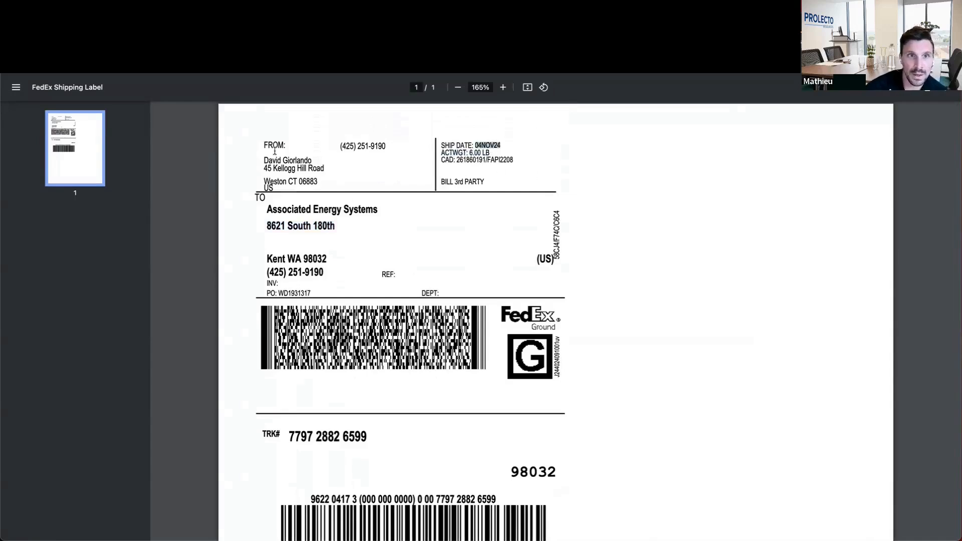
{"action": "left_click_drag", "start_coordinate": [264, 144], "coordinate": [324, 182]}
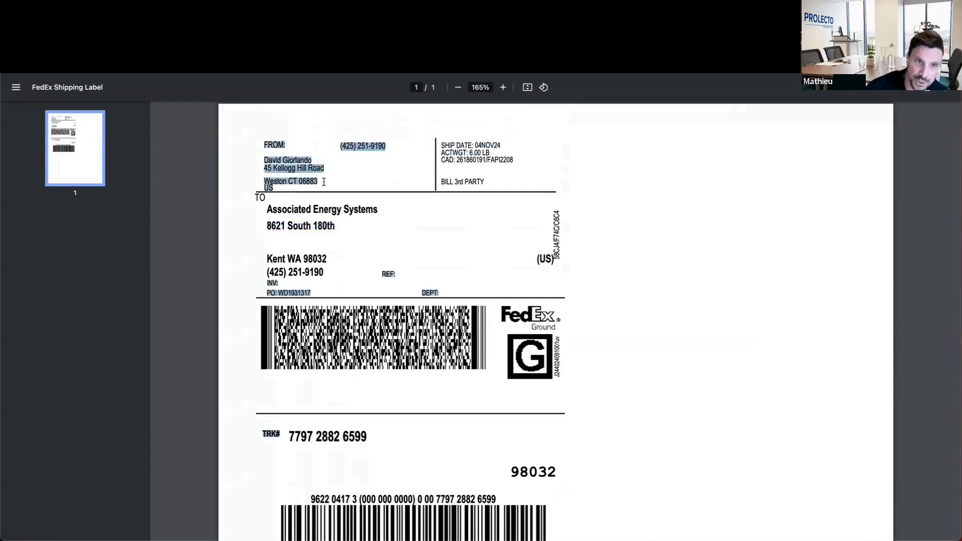
{"action": "left_click", "coordinate": [365, 171]}
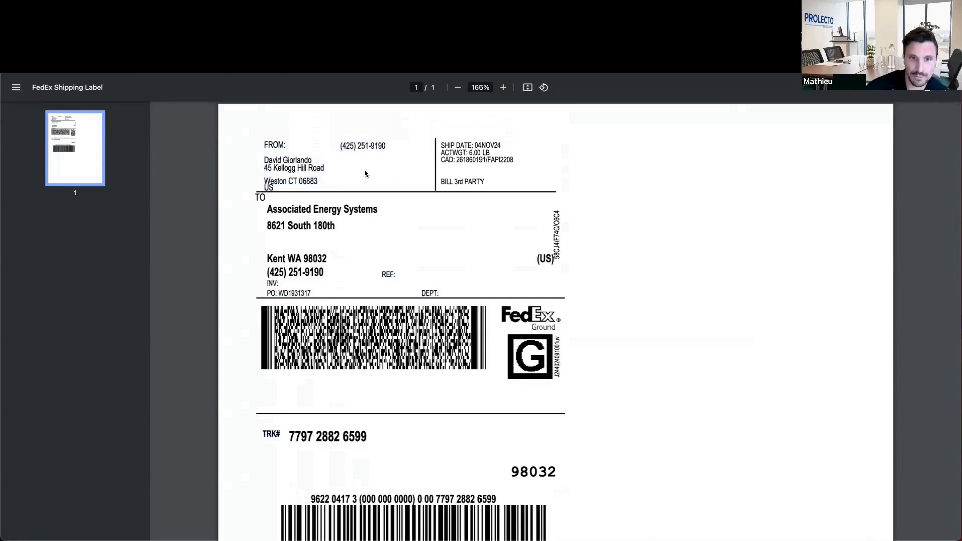
{"action": "left_click_drag", "start_coordinate": [262, 202], "coordinate": [449, 132]}
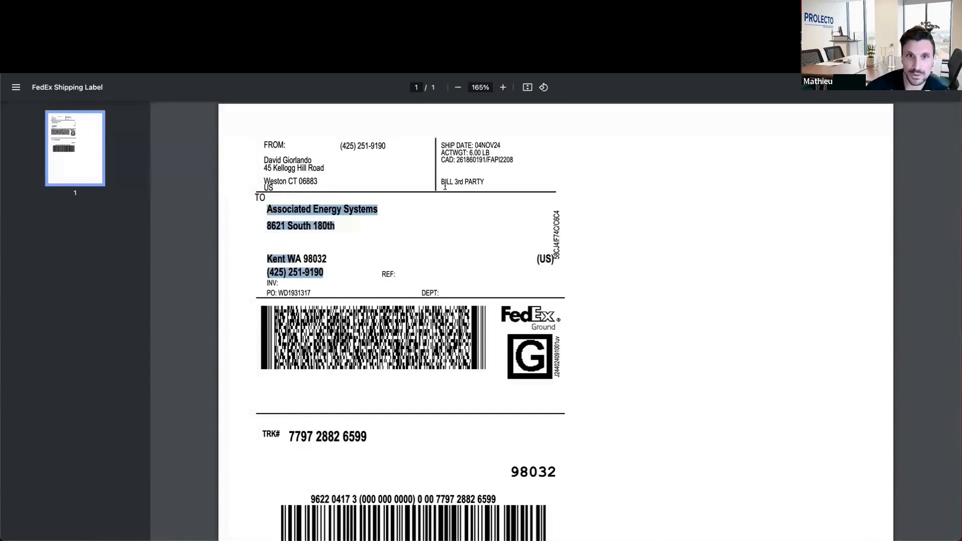
Step: Check the label's third-party billing note and its invoice, PO, reference and department fields
{"action": "triple_click", "coordinate": [462, 184]}
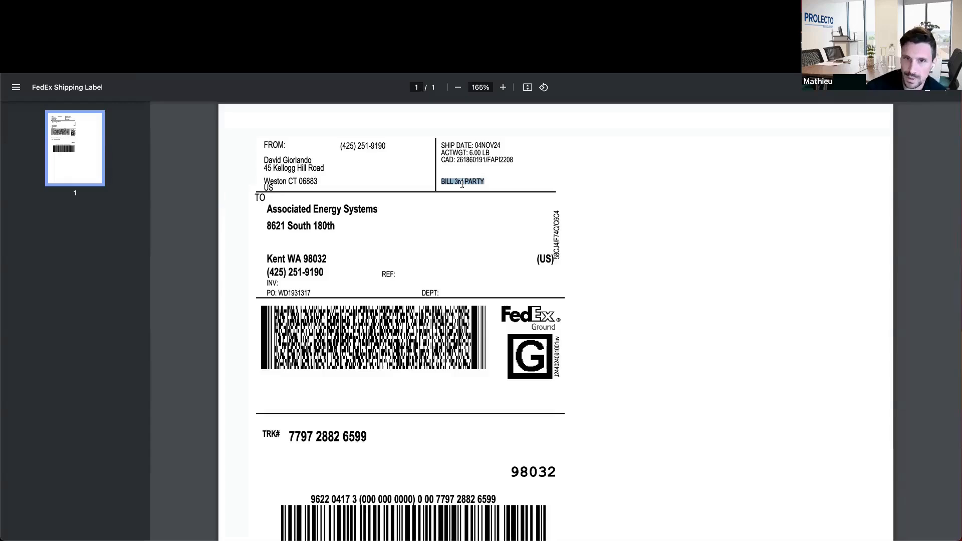
{"action": "double_click", "coordinate": [481, 179]}
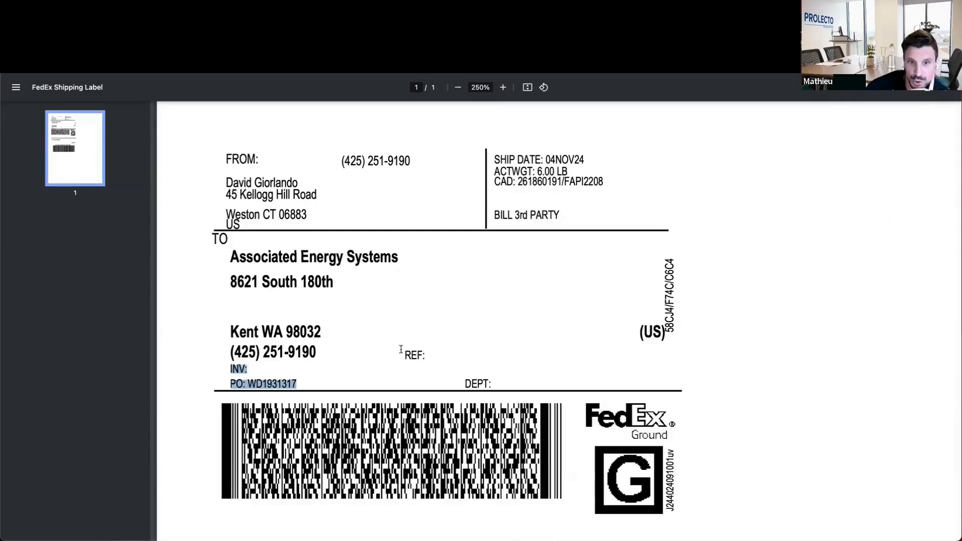
{"action": "left_click_drag", "start_coordinate": [401, 350], "coordinate": [505, 379]}
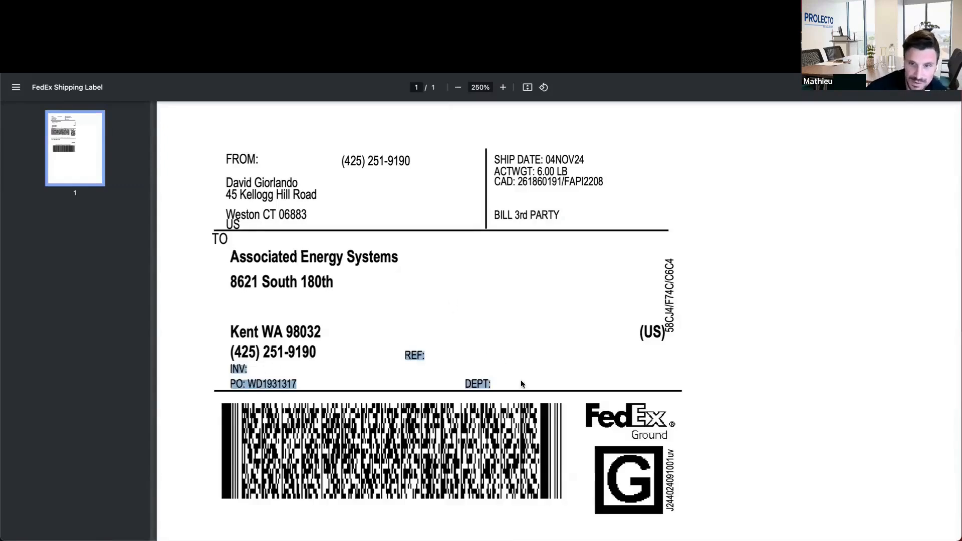
{"action": "scroll", "coordinate": [521, 384], "scroll_direction": "down", "scroll_amount": 5}
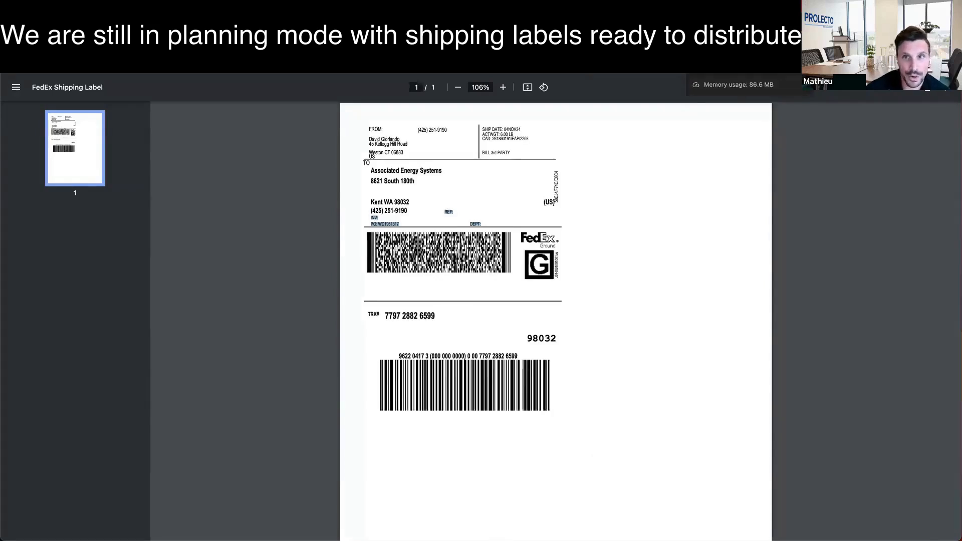
Step: Leave the FedEx label and return to the header of the NetSuite return manager record
{"action": "left_click", "coordinate": [742, 30]}
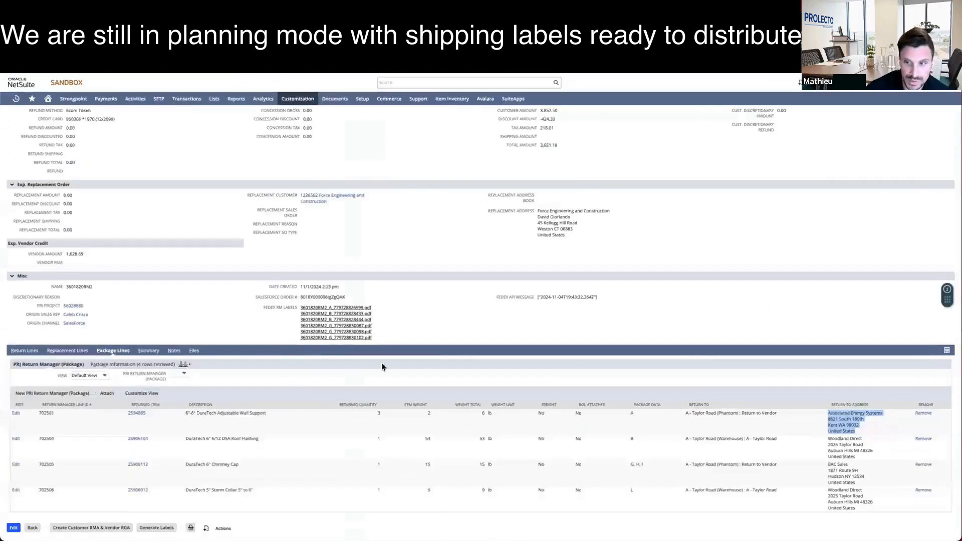
{"action": "left_click", "coordinate": [466, 319]}
{"action": "scroll", "coordinate": [466, 318], "scroll_direction": "up", "scroll_amount": 2}
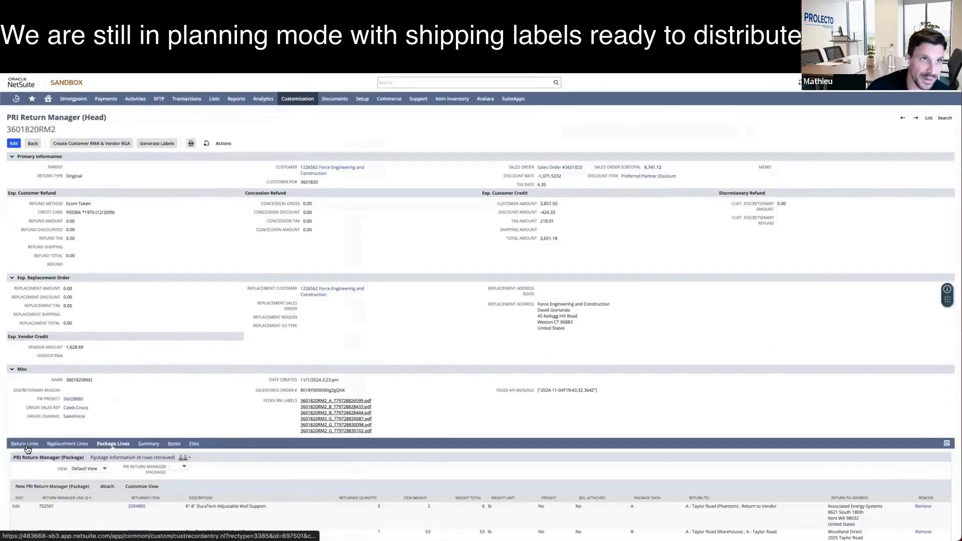